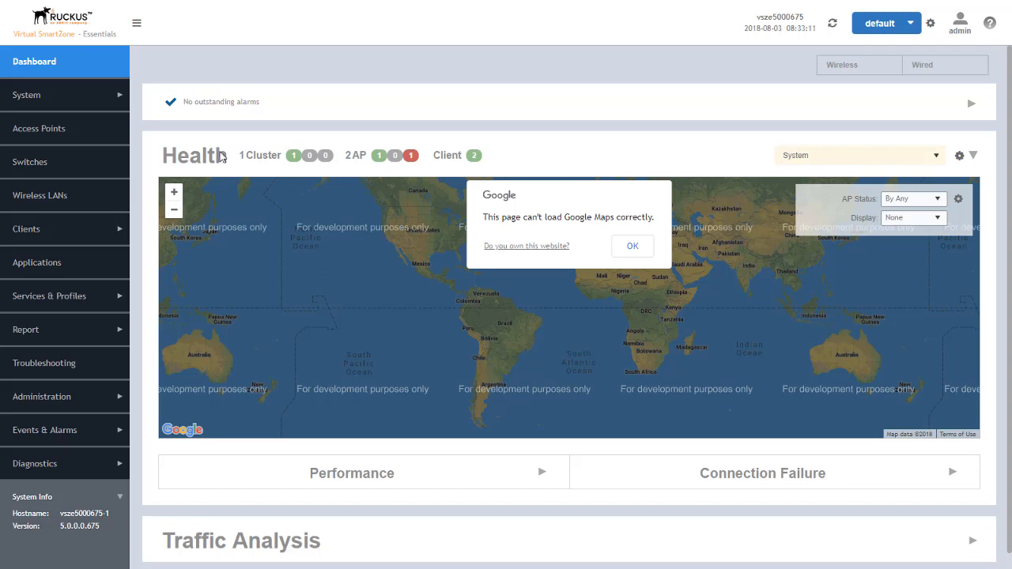
- Open the packet capture settings for access point R510-1 from its health details and set the capture mode to Save to file
left_click(38, 128)
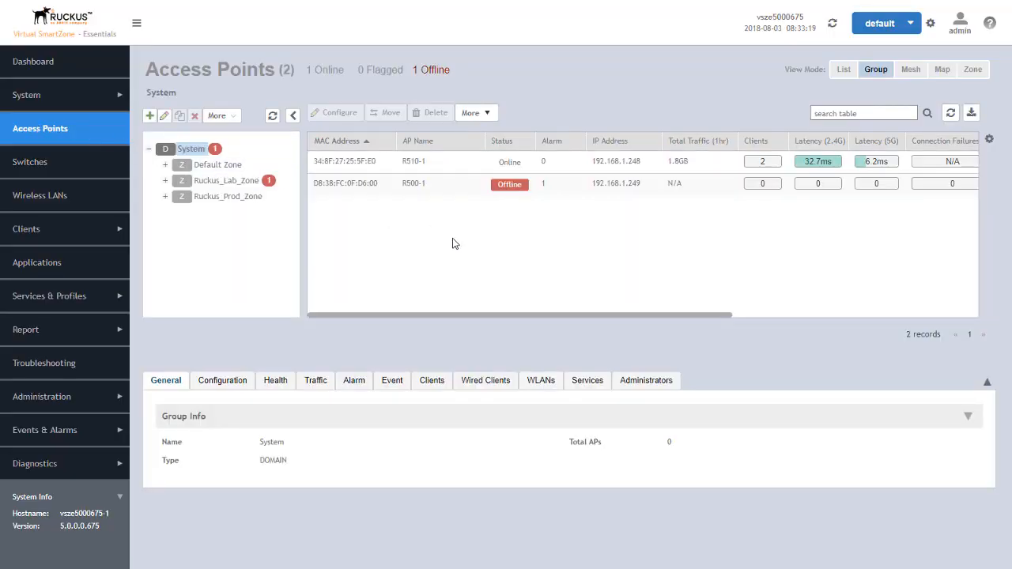
left_click(404, 161)
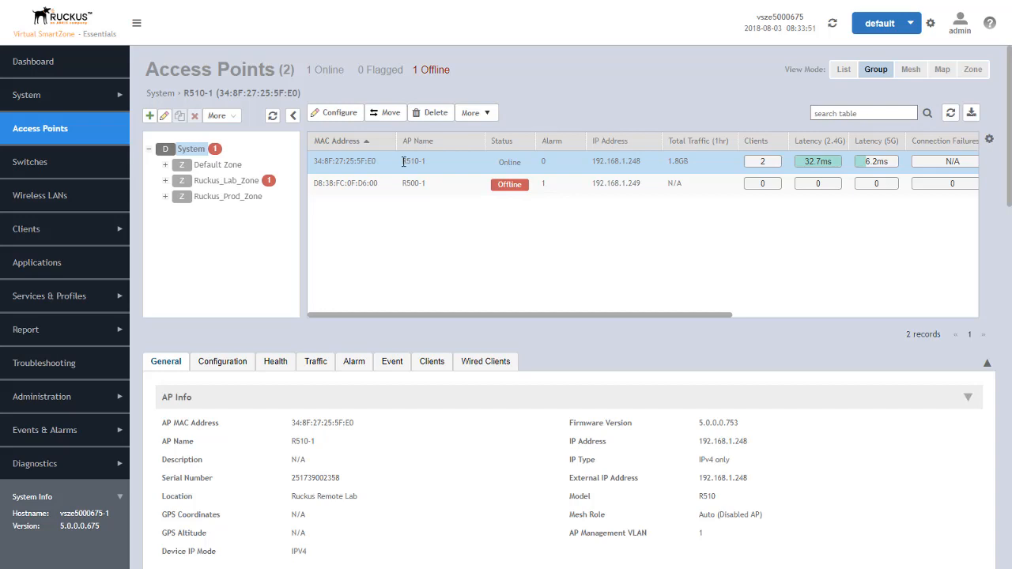
left_click(488, 115)
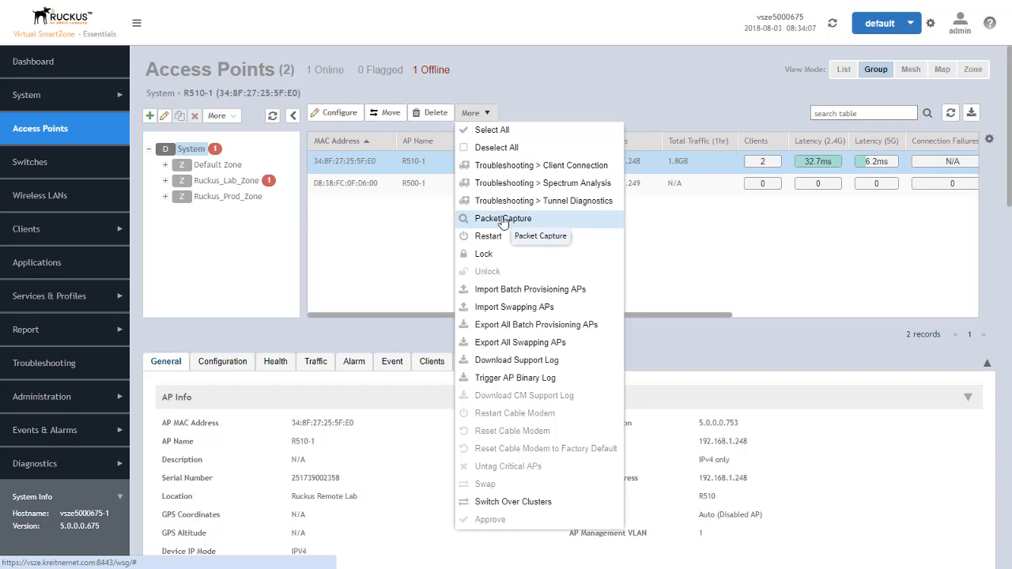
left_click(275, 362)
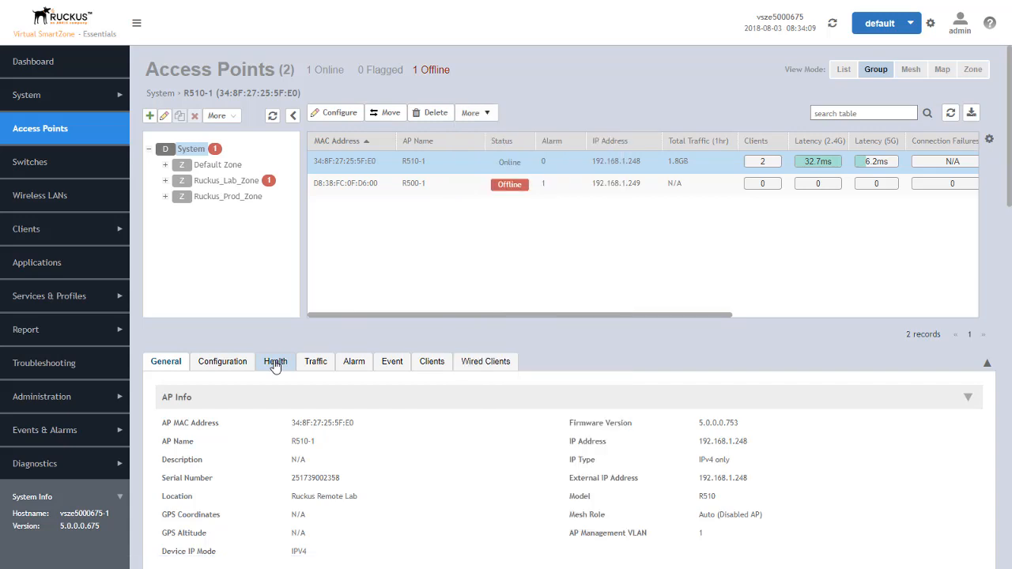
left_click(275, 363)
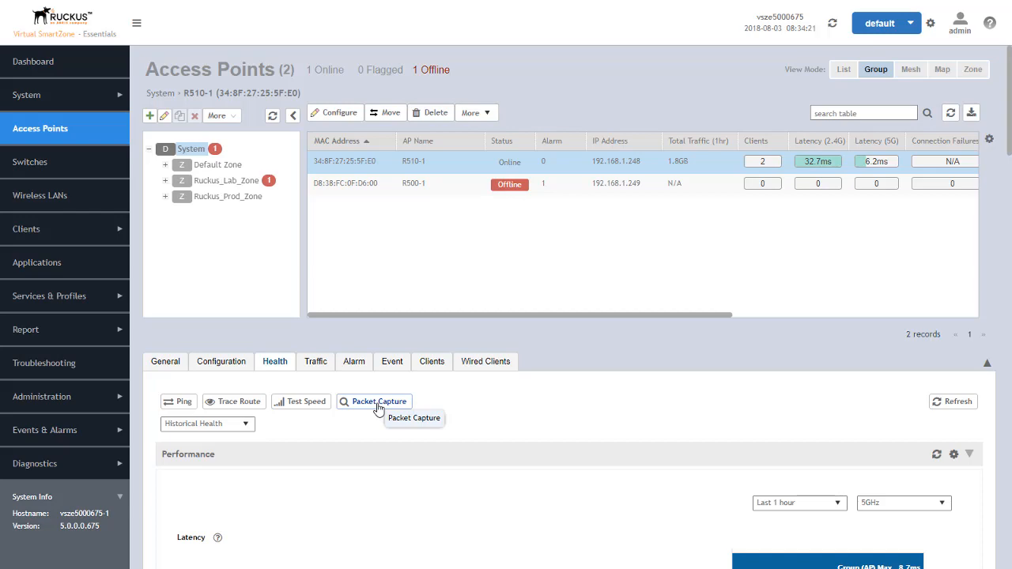
left_click(378, 403)
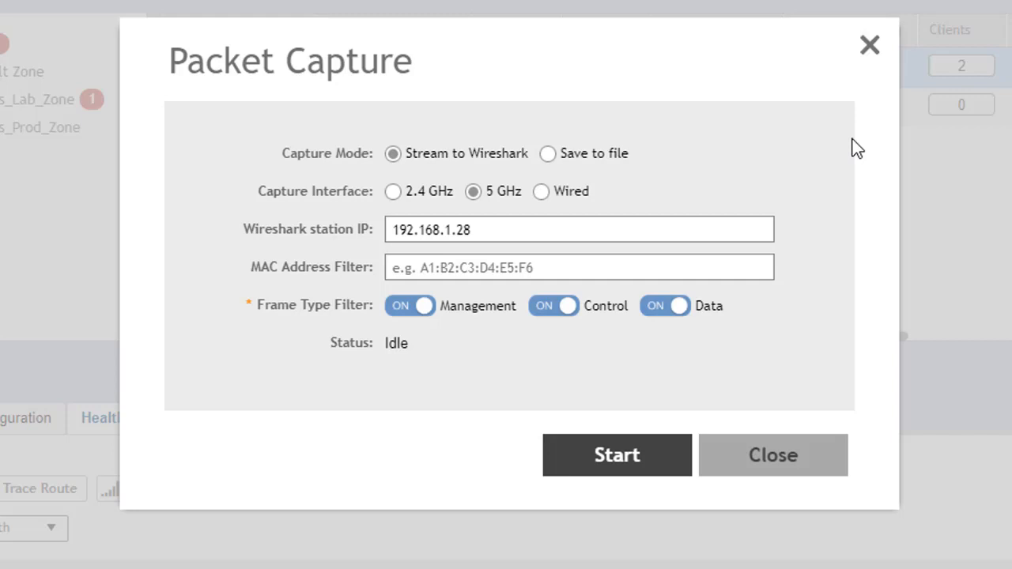
left_click(547, 154)
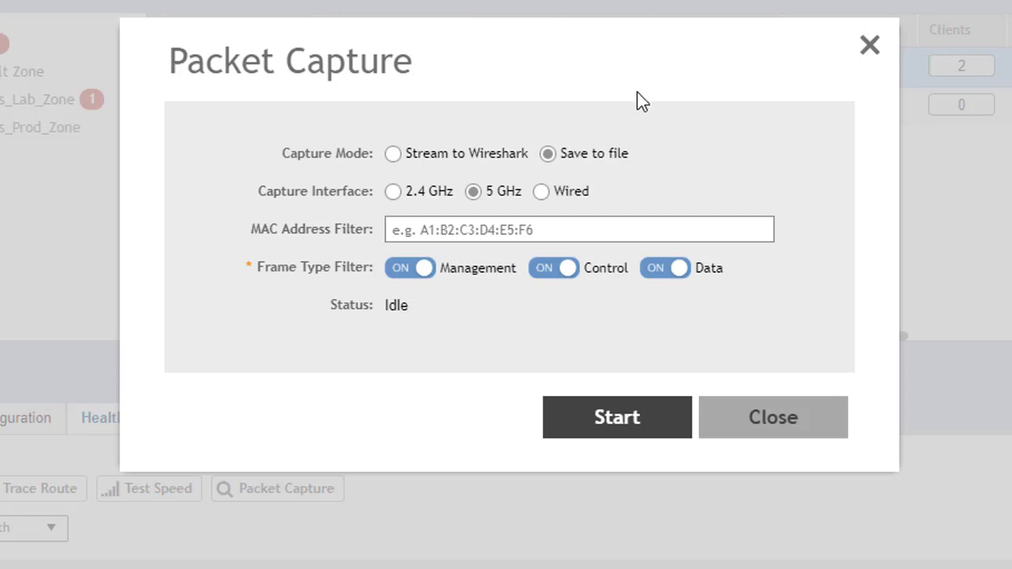
- Try the Wired, 5 GHz and 2.4 GHz capture interfaces, switching off the Control and Management frame type filters
left_click(542, 192)
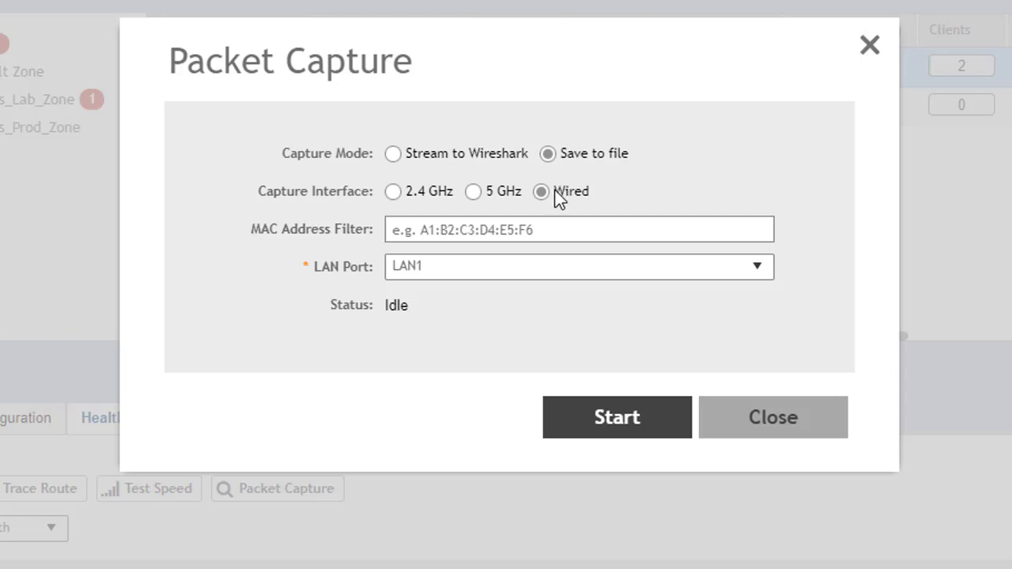
left_click(472, 192)
left_click(393, 192)
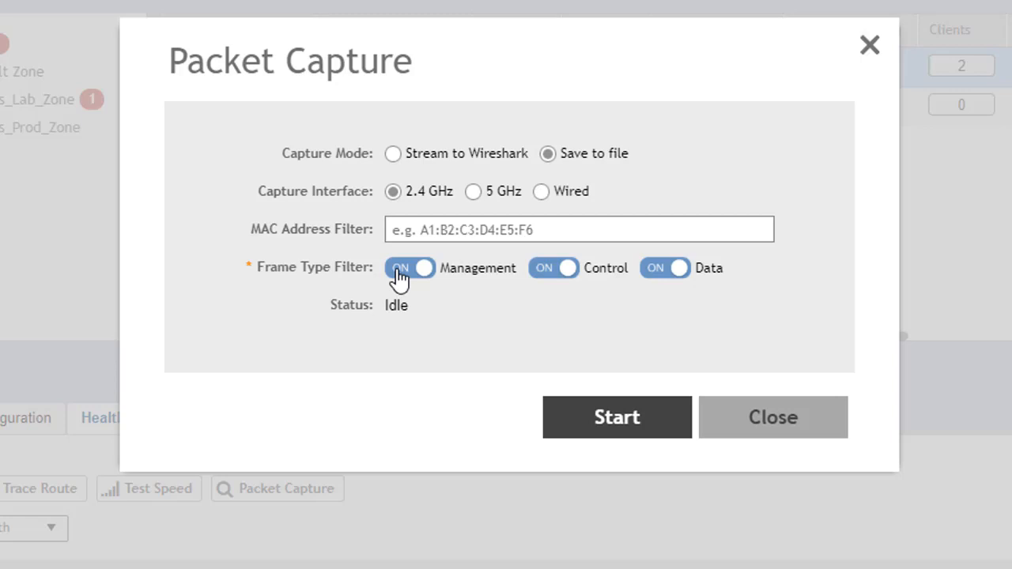
left_click(553, 276)
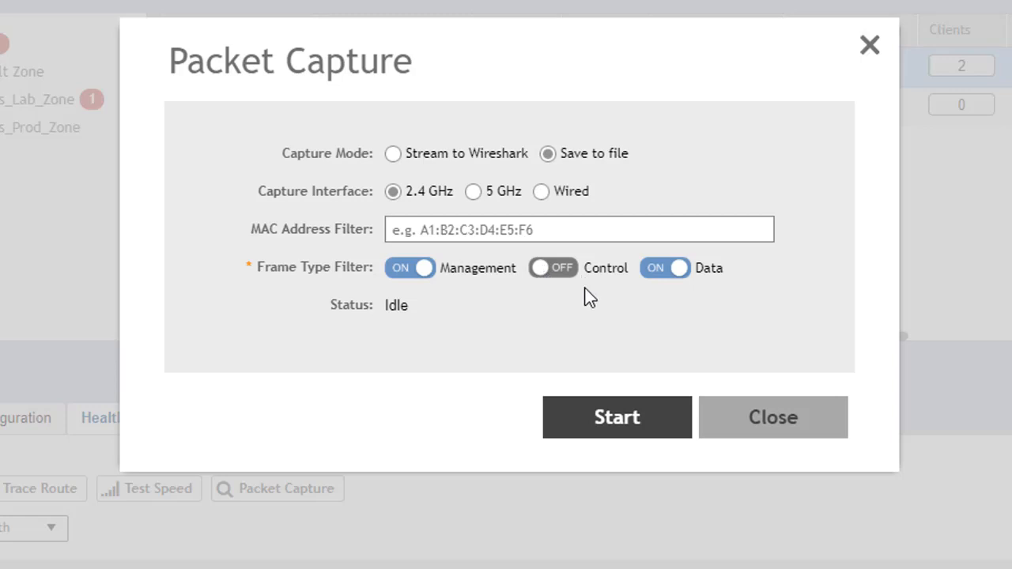
left_click(409, 277)
left_click(473, 195)
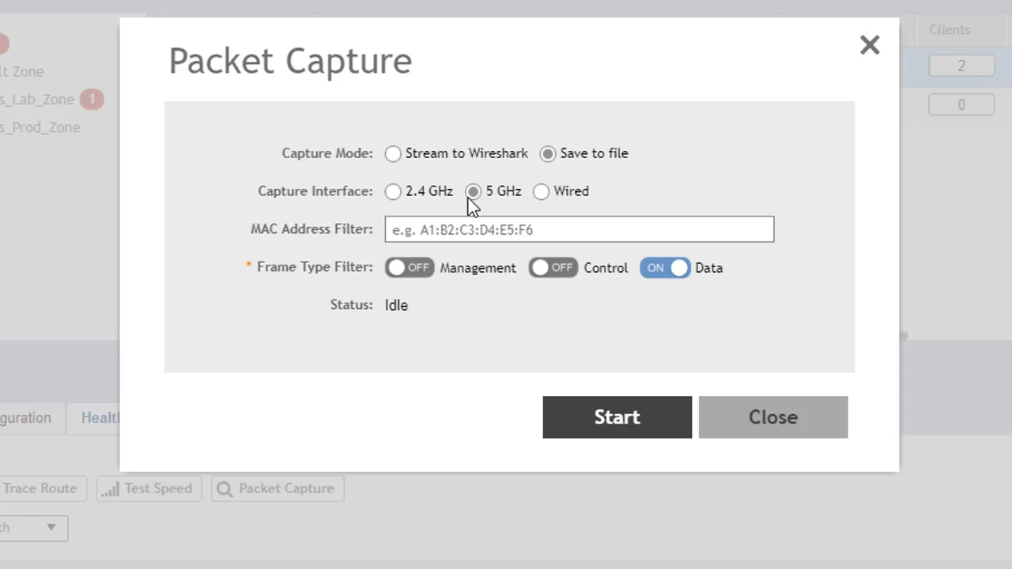
- Set the capture interface to Wired on port LAN1 and start the packet capture
left_click(542, 193)
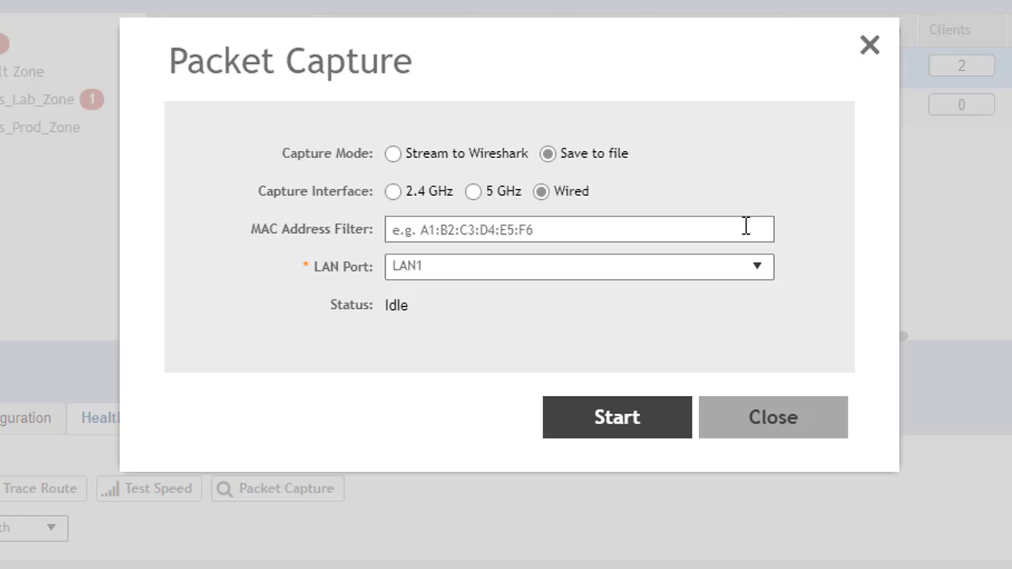
left_click(759, 273)
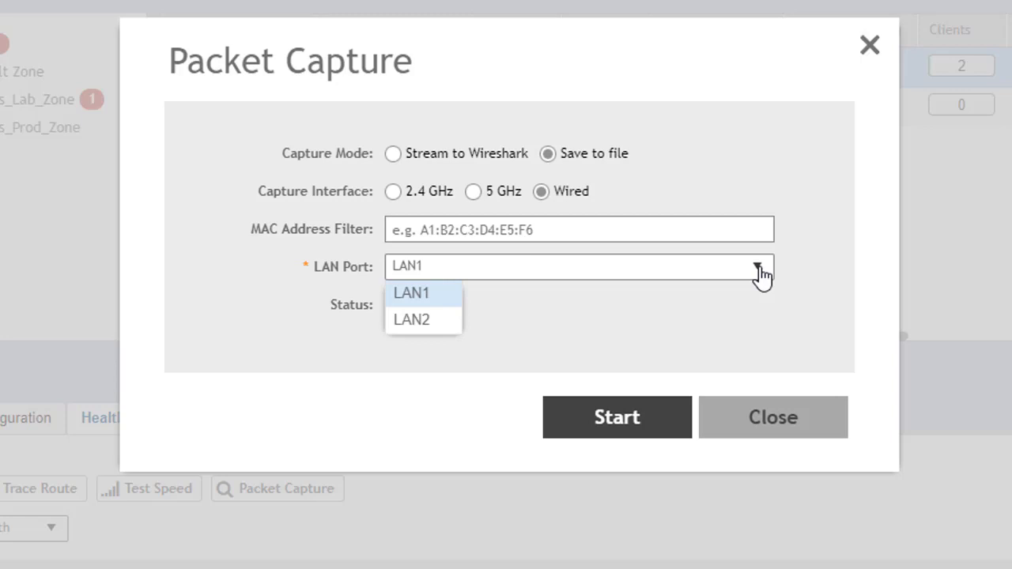
left_click(415, 293)
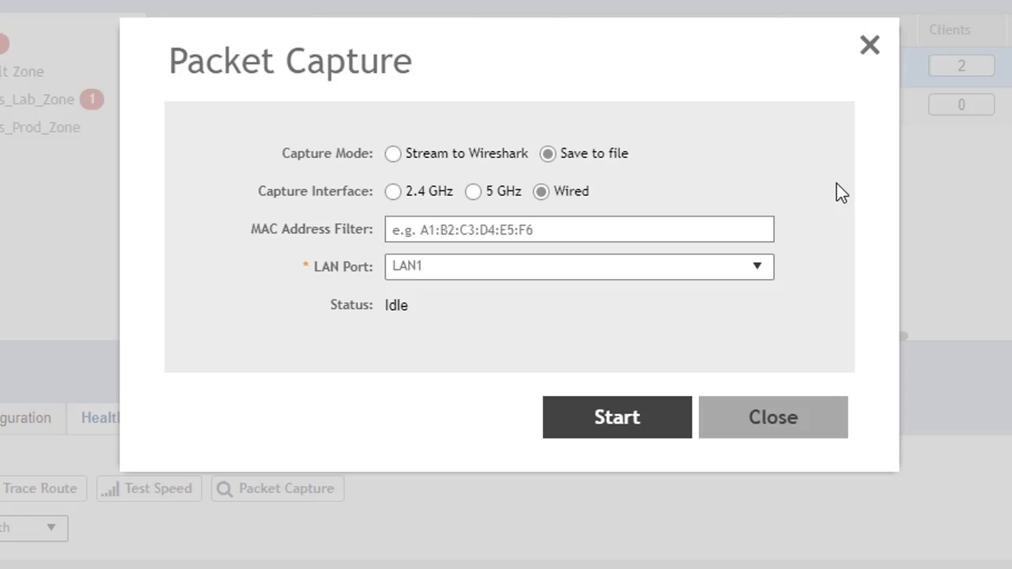
left_click(623, 418)
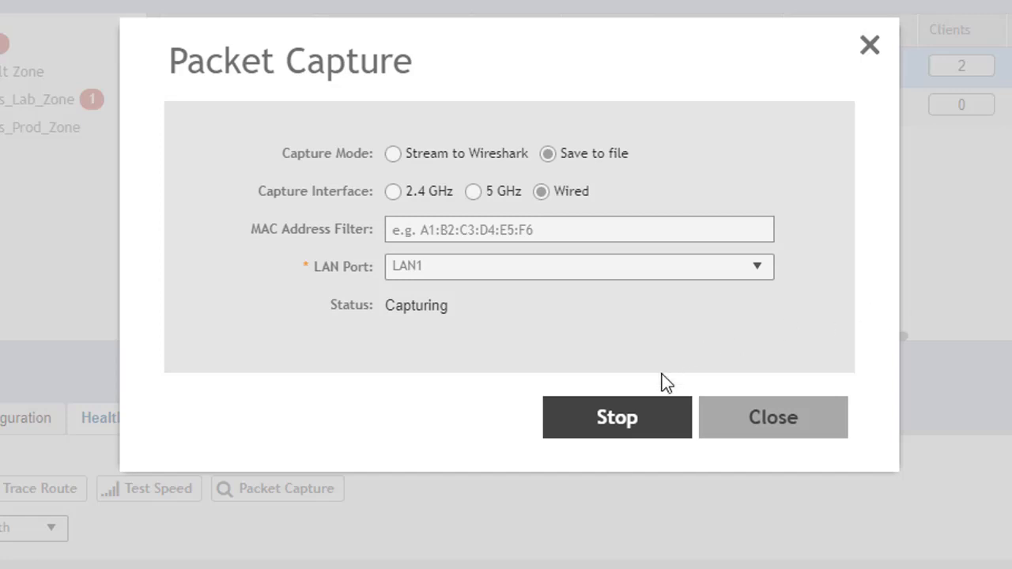
- Stop the capture and download it to the SZ_Demo folder as 34_8F_27_25_5F_E0 (1).tar.gz
left_click(621, 426)
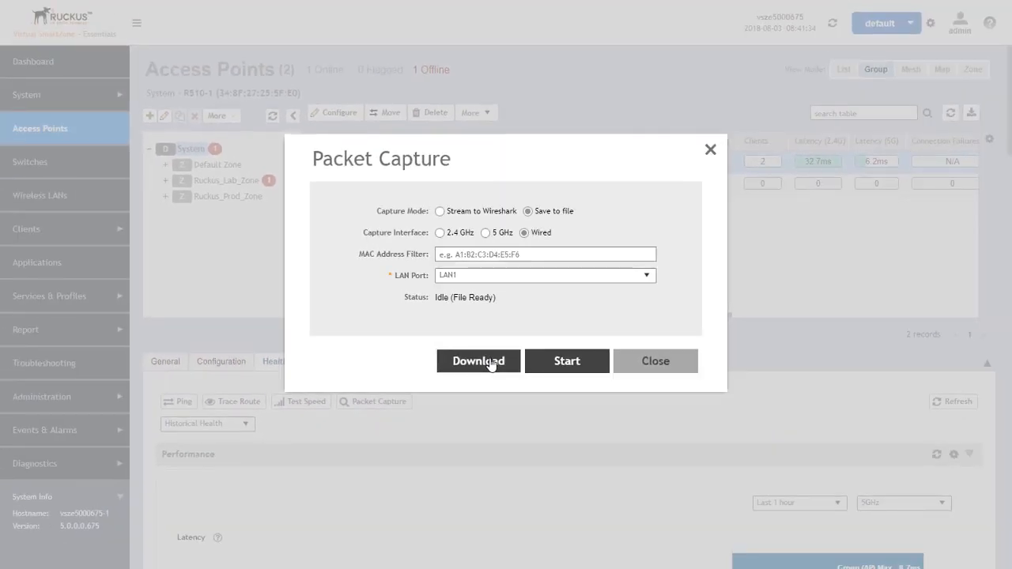
left_click(484, 420)
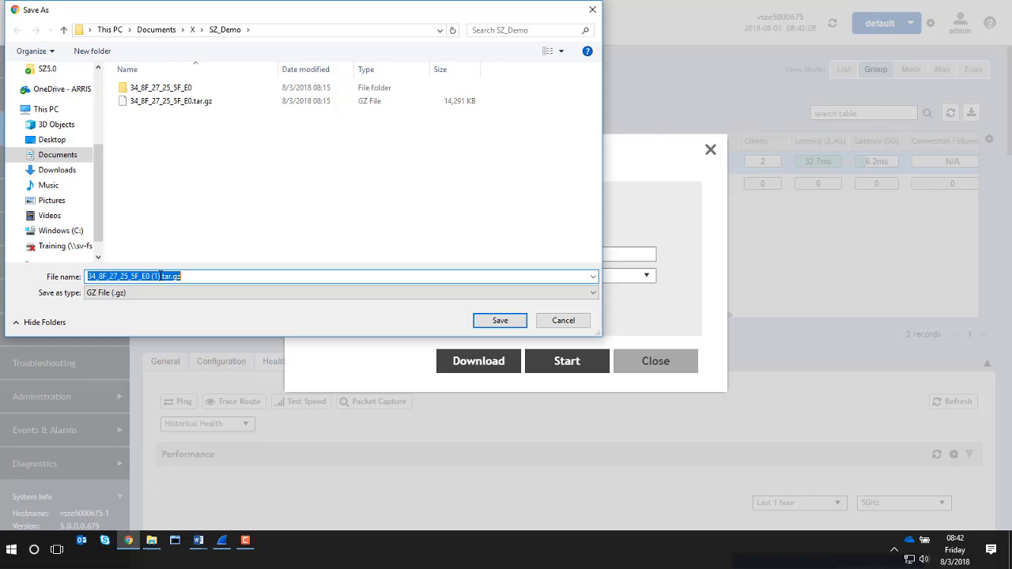
left_click(501, 320)
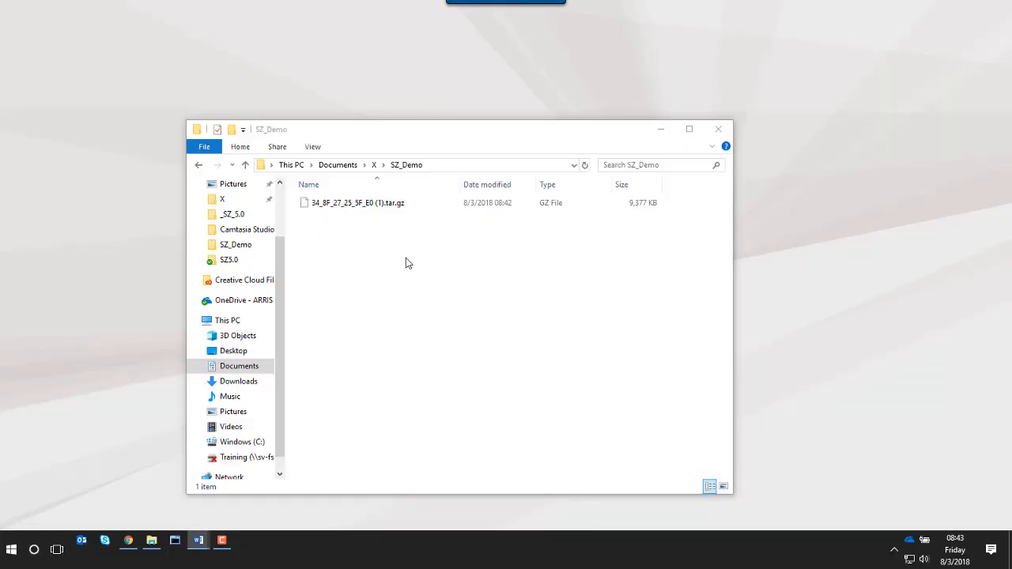
- Extract the downloaded .tar.gz archive and its inner .tar file into the SZ_Demo folder with 7-Zip
right_click(318, 204)
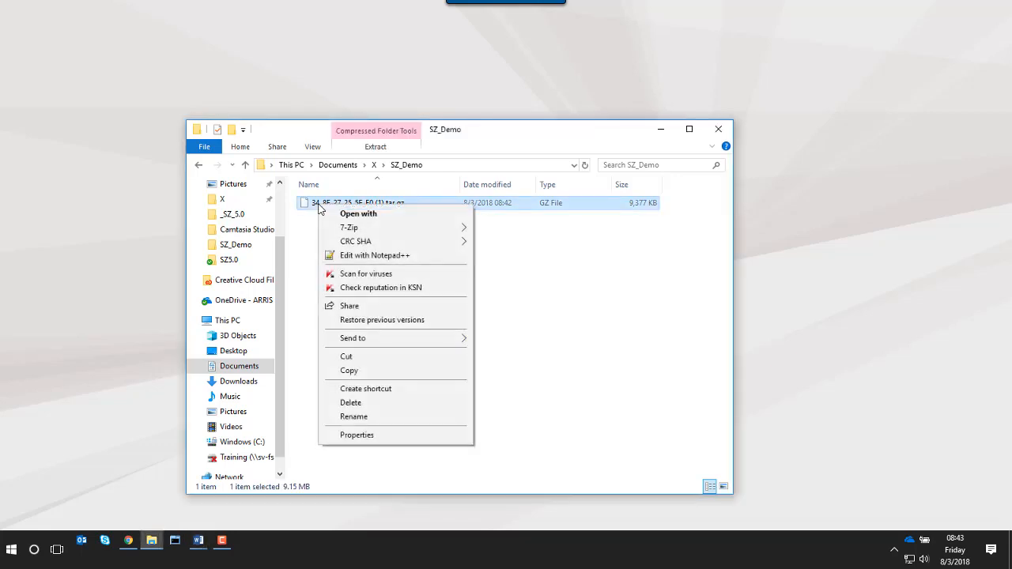
mouse_move(388, 228)
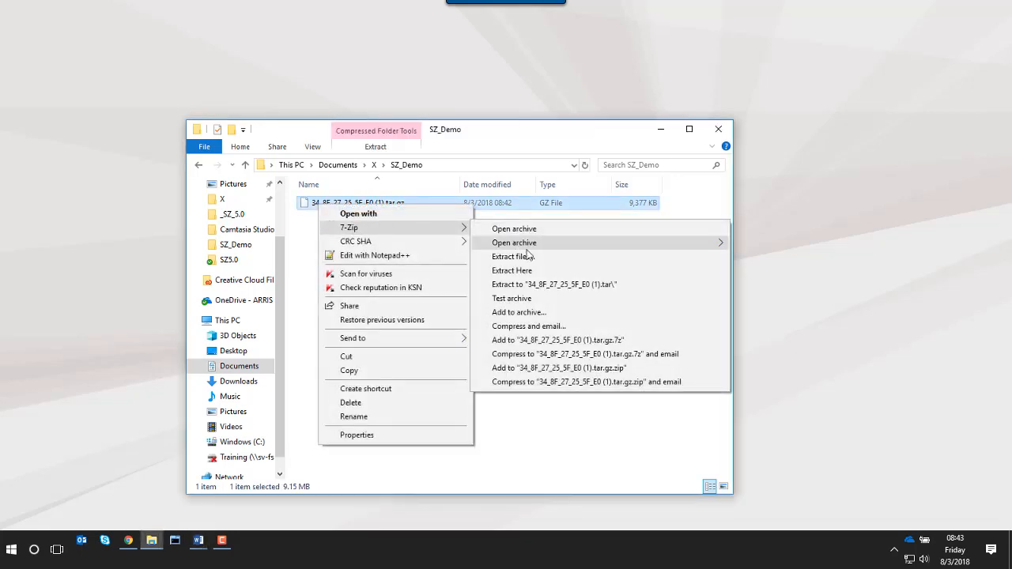
left_click(545, 277)
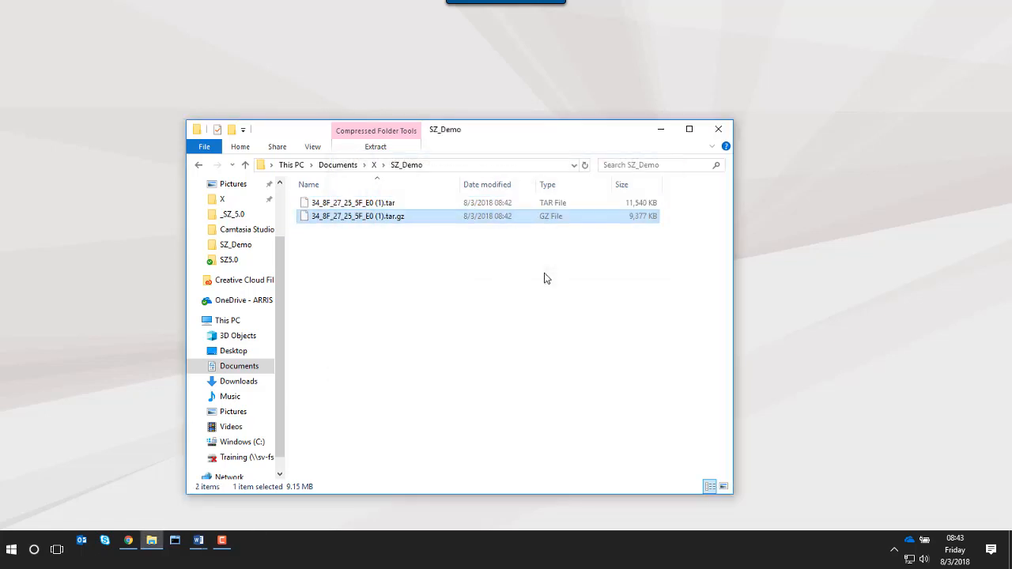
right_click(334, 203)
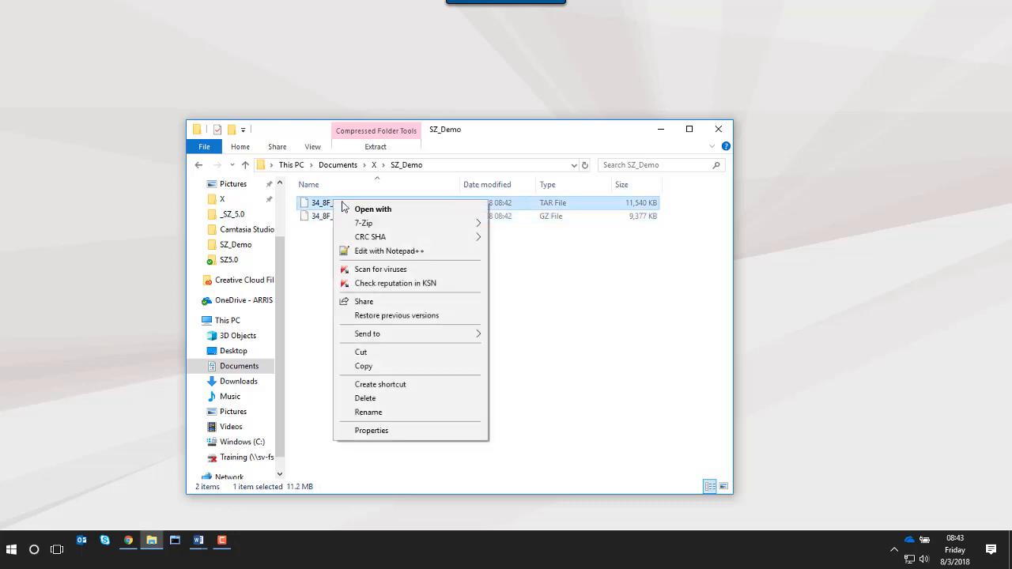
mouse_move(389, 226)
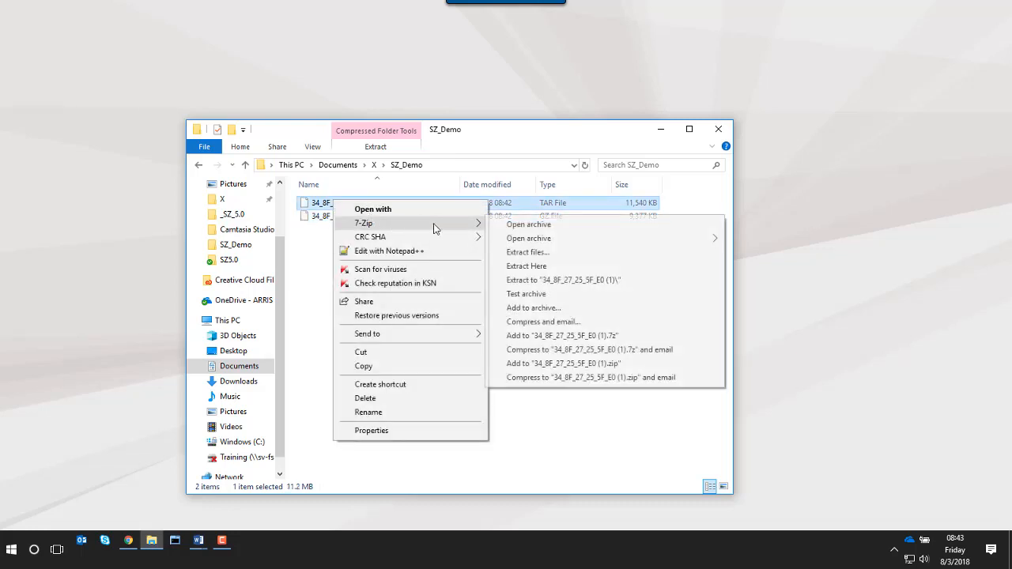
left_click(544, 268)
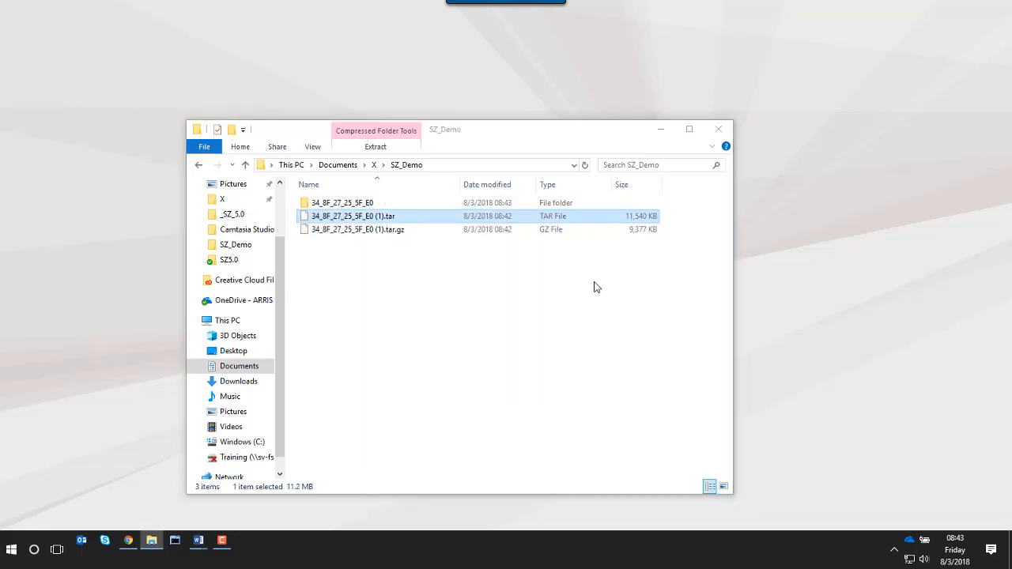
- Open capture1.pcap from the extracted 34_8F_27_25_5F_E0 folder in Wireshark
double_click(335, 207)
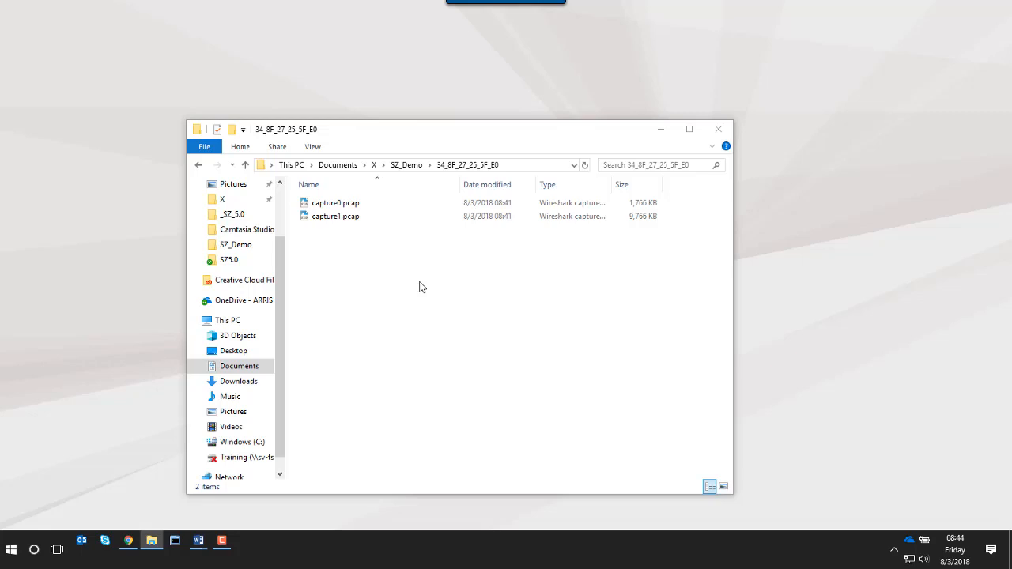
left_click(333, 218)
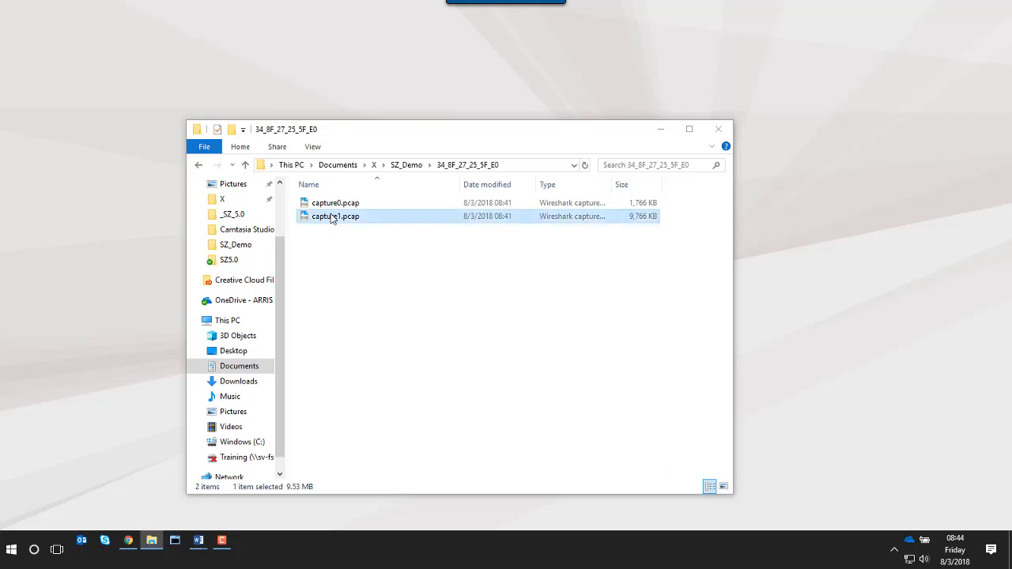
double_click(332, 218)
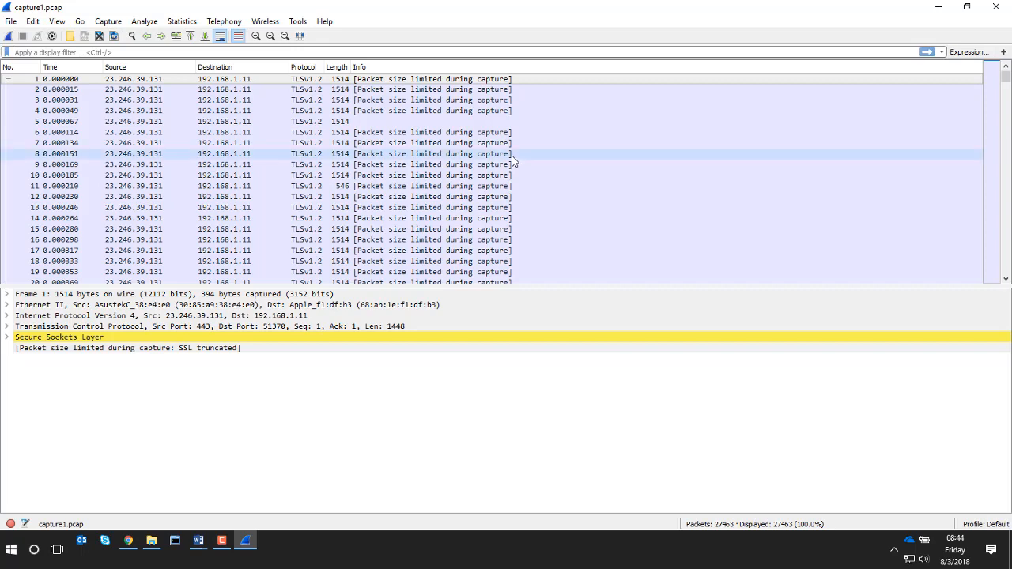
- Examine the first packet's Ethernet, IPv4 and TCP details, look through the packet list, and close Wireshark
left_click(6, 304)
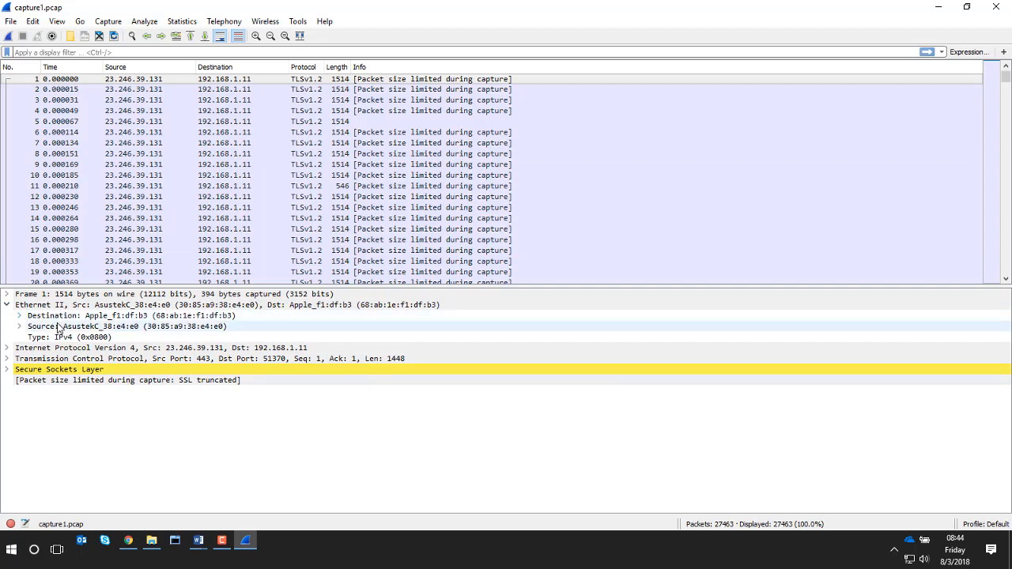
left_click(7, 305)
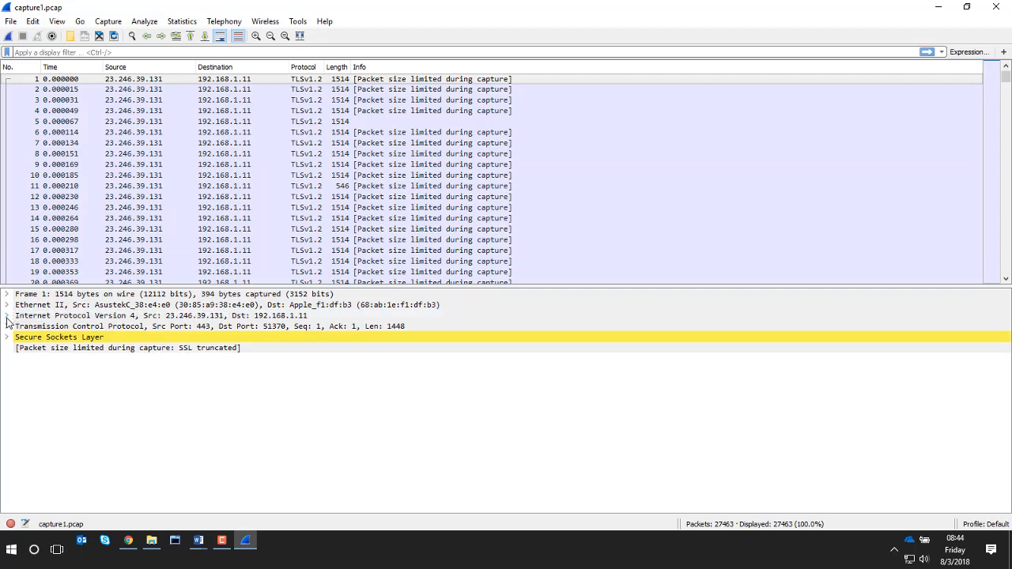
left_click(6, 315)
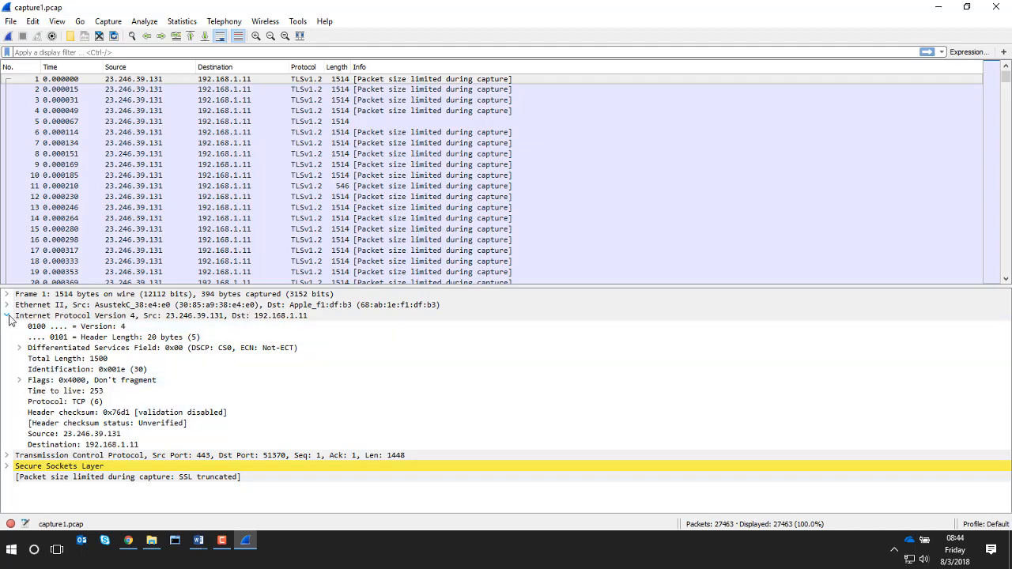
left_click(7, 315)
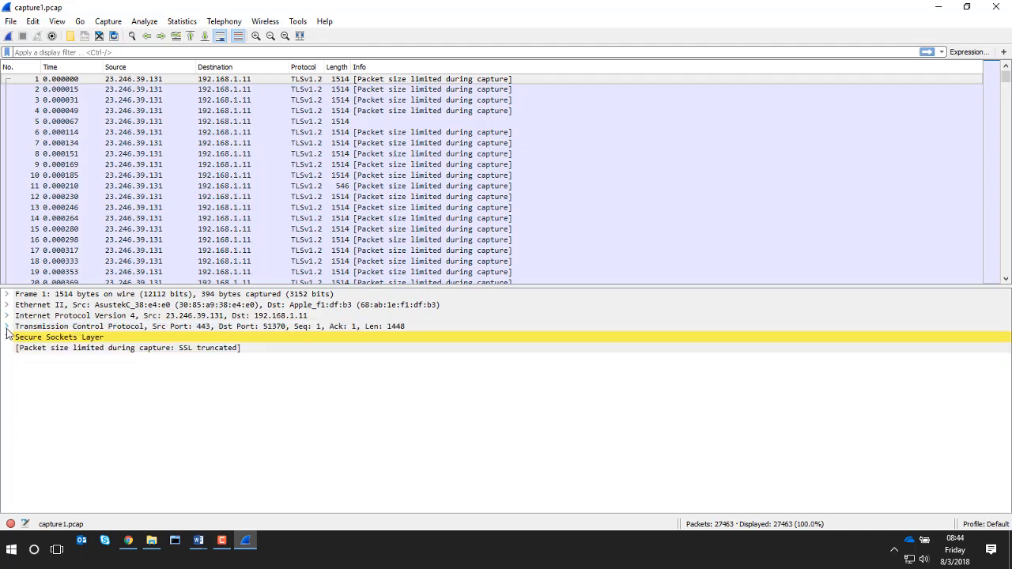
left_click(7, 326)
left_click(6, 326)
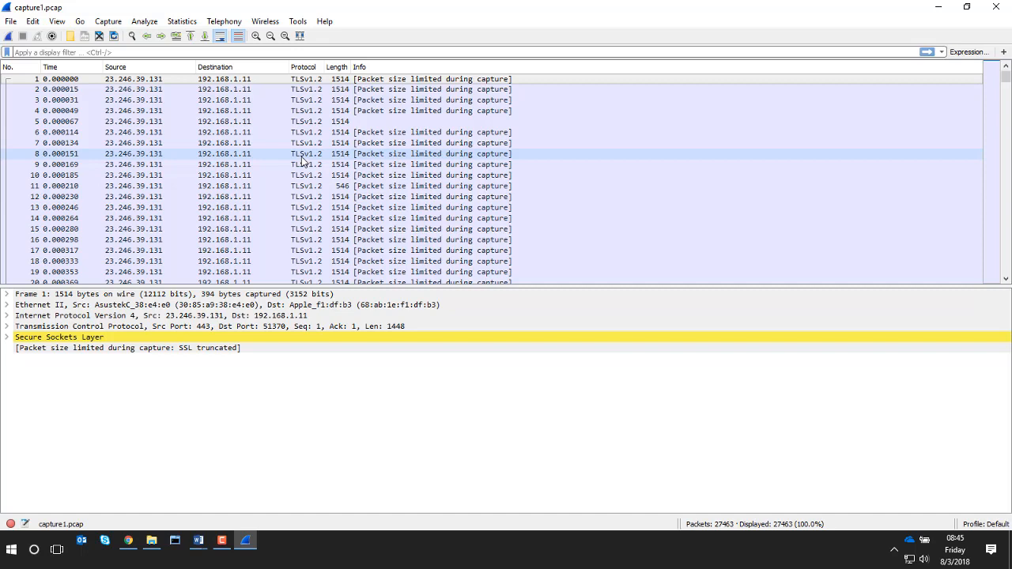
scroll(740, 121, "down", 20)
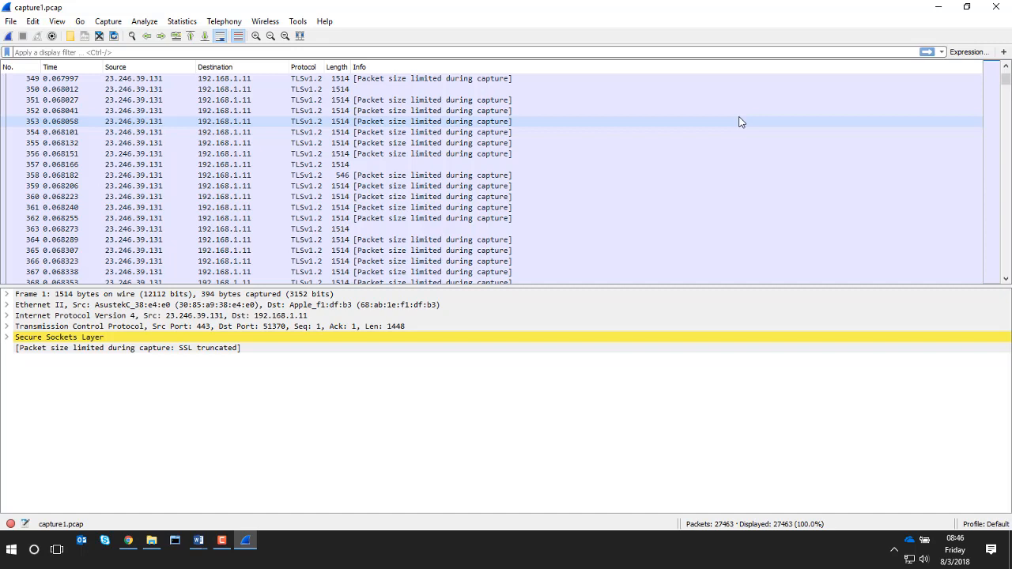
left_click(998, 7)
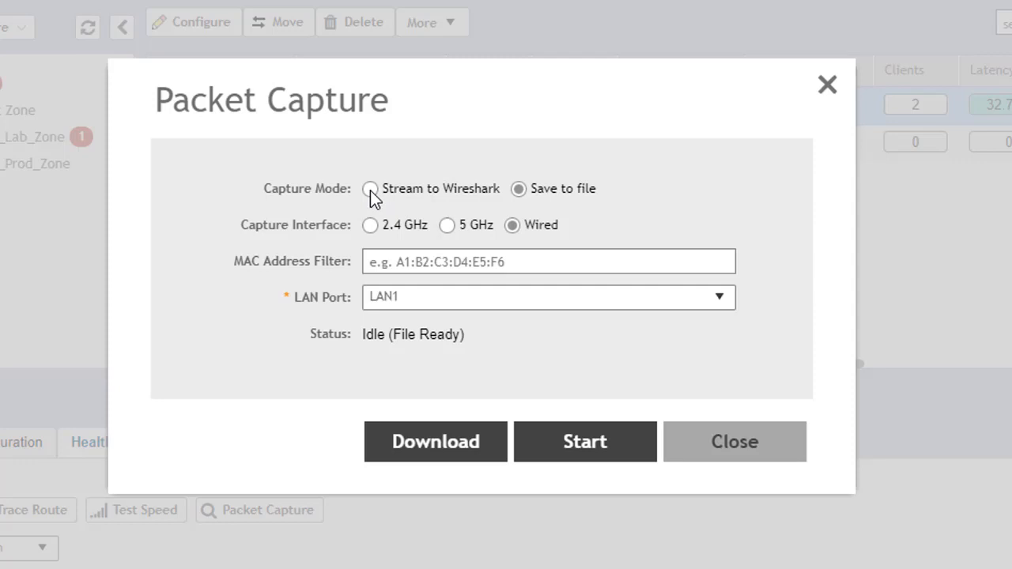
- Set the packet capture mode to Stream to Wireshark and the capture interface to 5 GHz
left_click(370, 190)
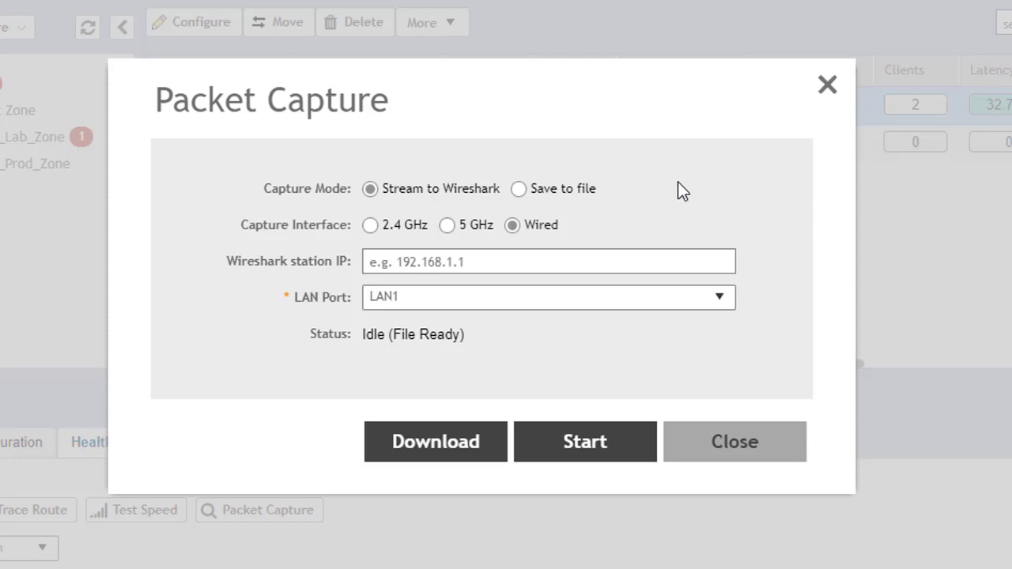
left_click(670, 260)
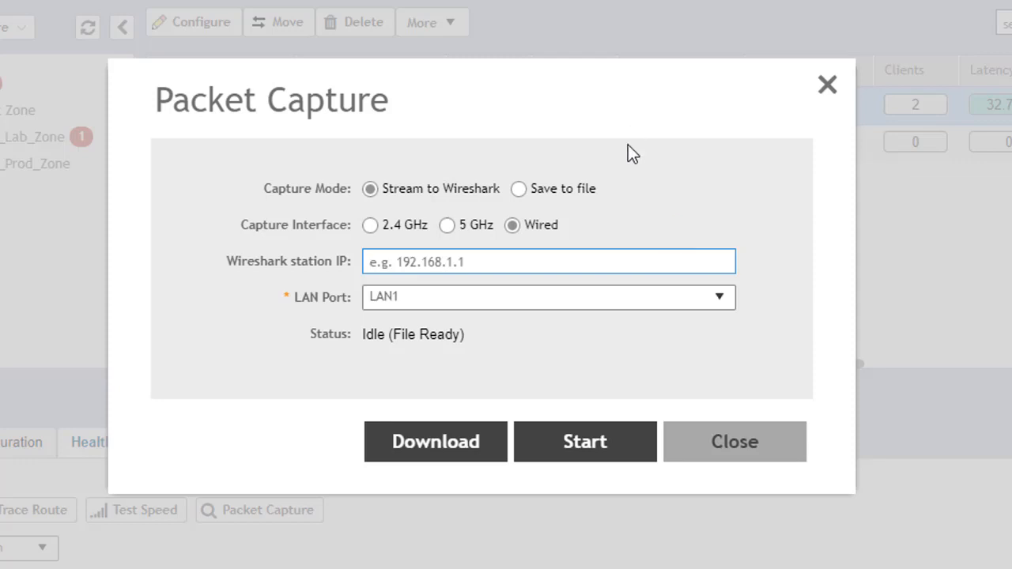
left_click(443, 225)
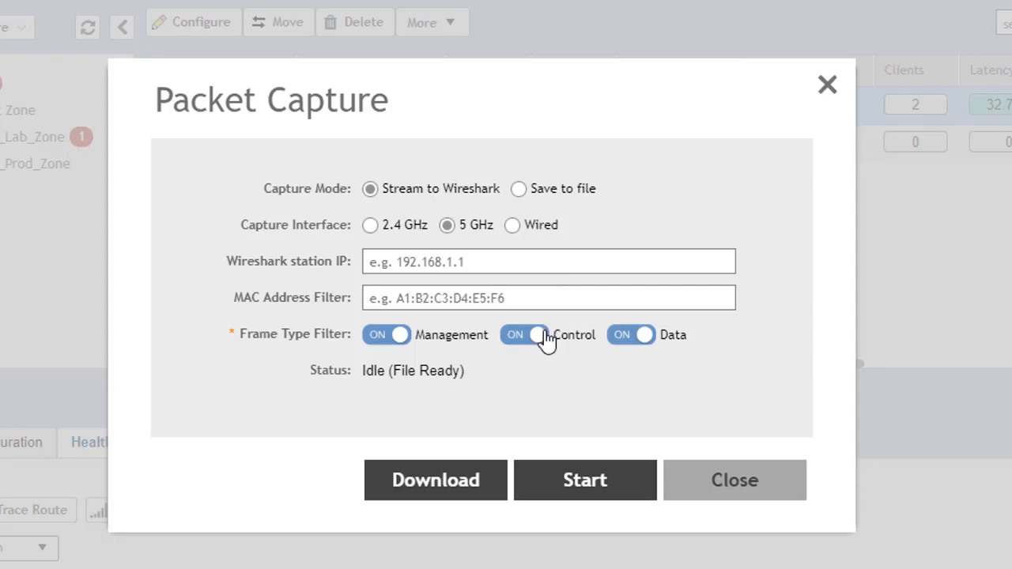
left_click(522, 348)
left_click(630, 348)
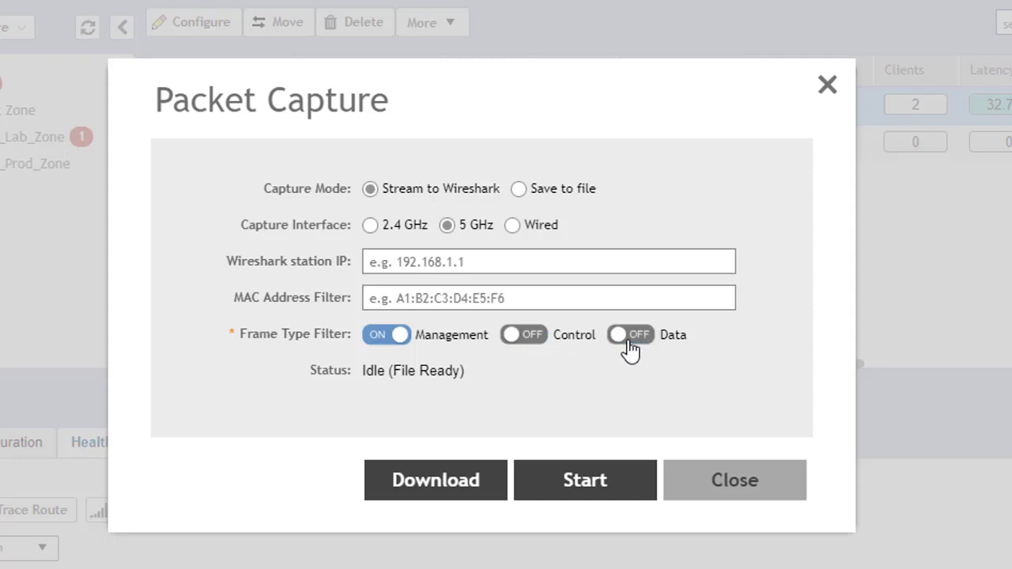
left_click(632, 345)
left_click(535, 333)
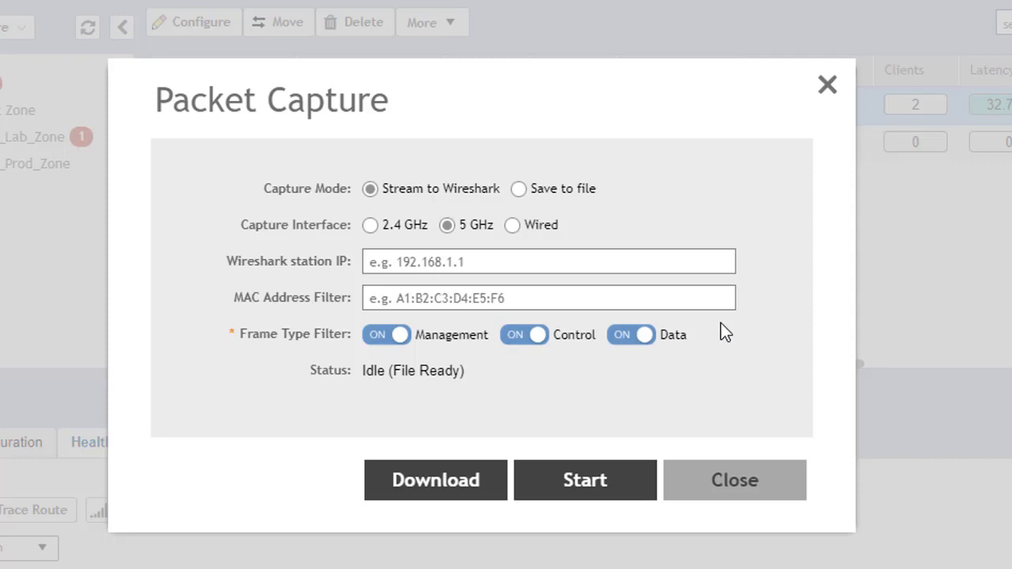
- Enter 192.168.1.28 as the Wireshark station IP and start streaming the capture
left_click(613, 262)
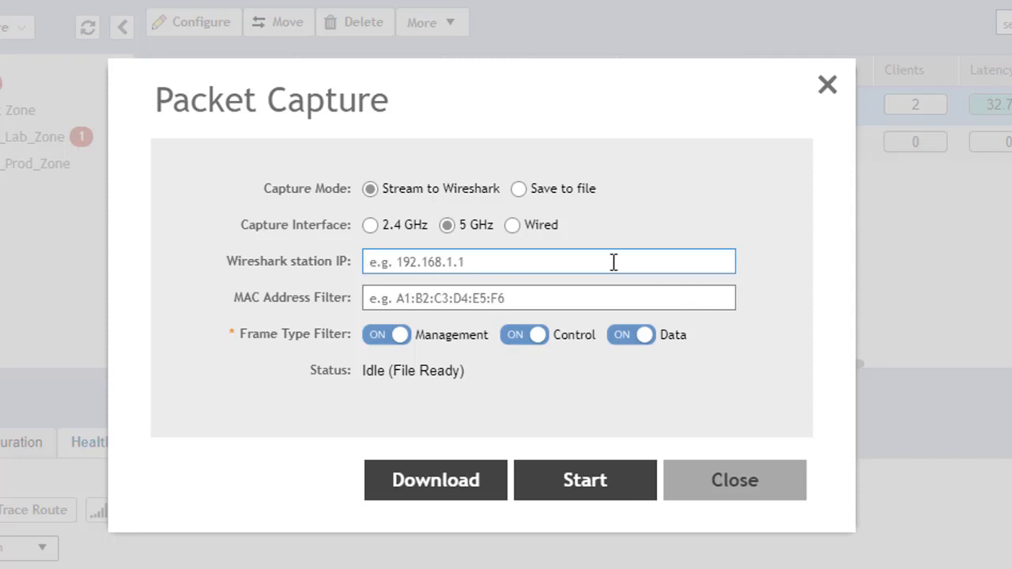
type("192.168.1.28")
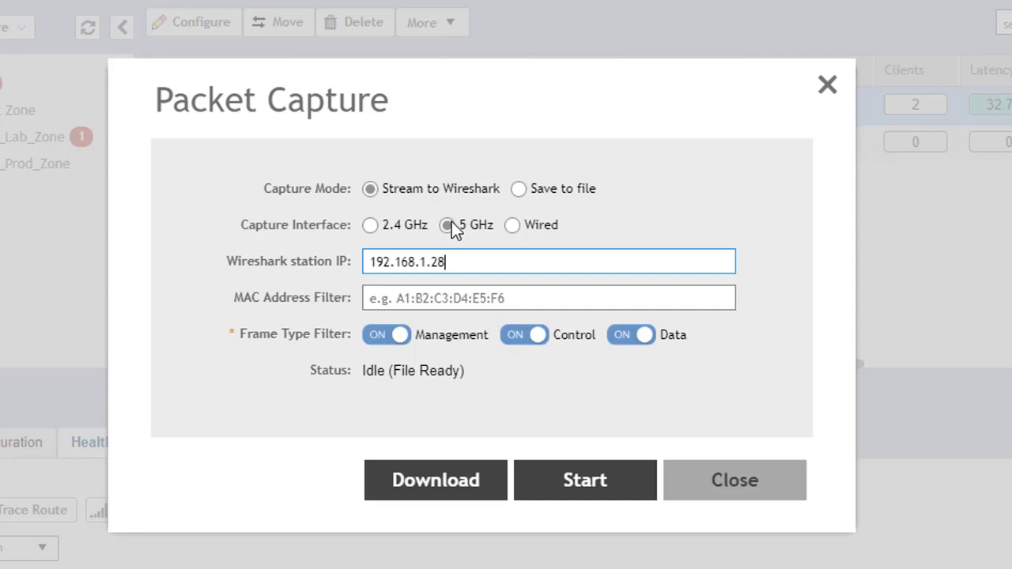
left_click(585, 479)
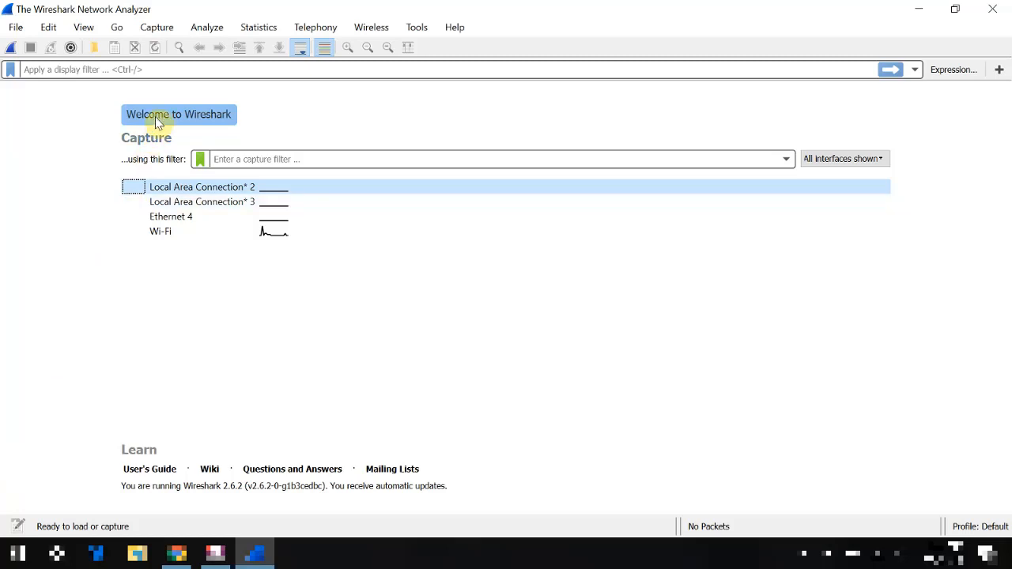
- In Wireshark, add the remote interfaces of host 192.168.1.248 to the capture interface list
left_click(156, 28)
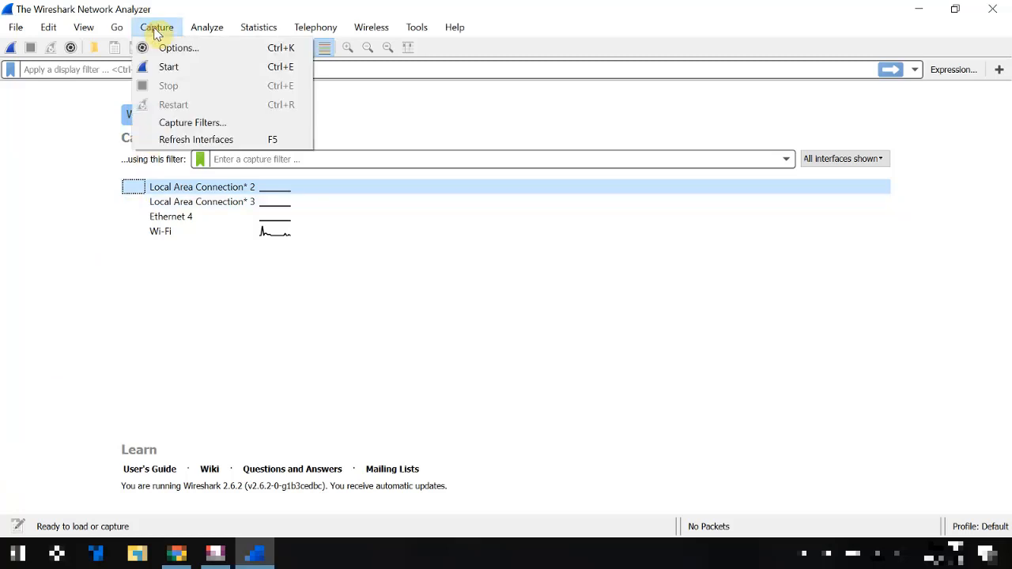
left_click(167, 47)
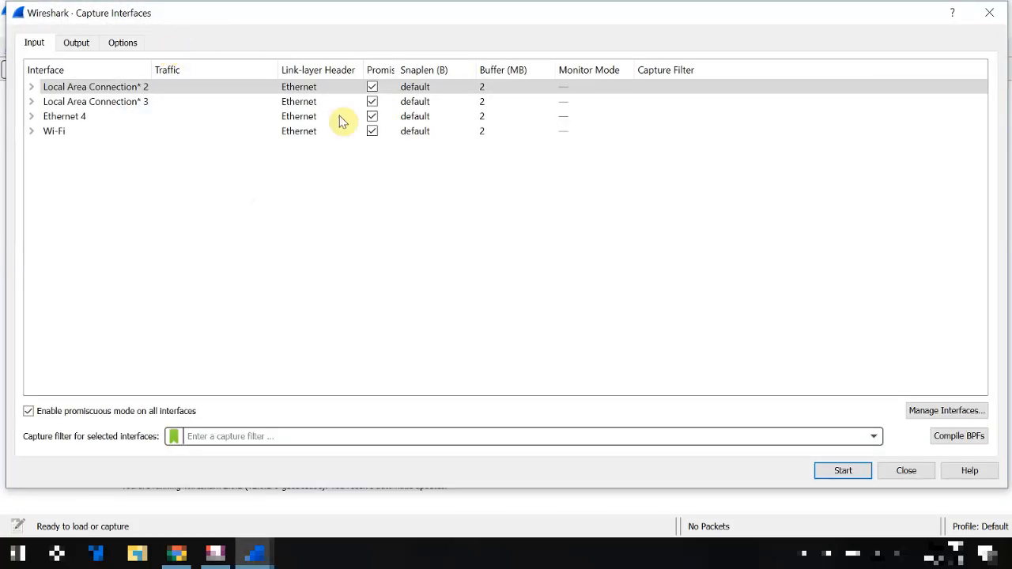
left_click(946, 415)
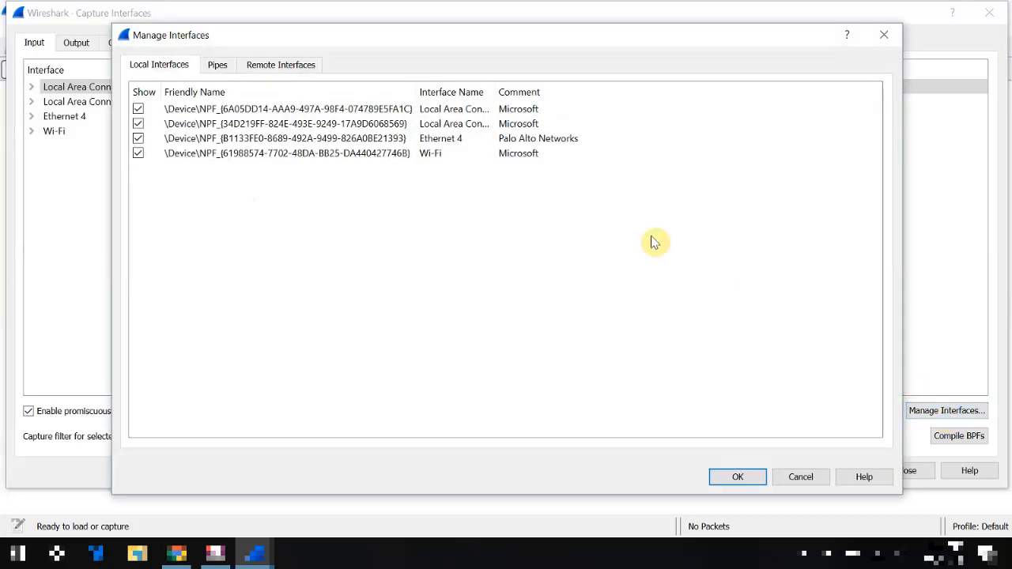
left_click(304, 69)
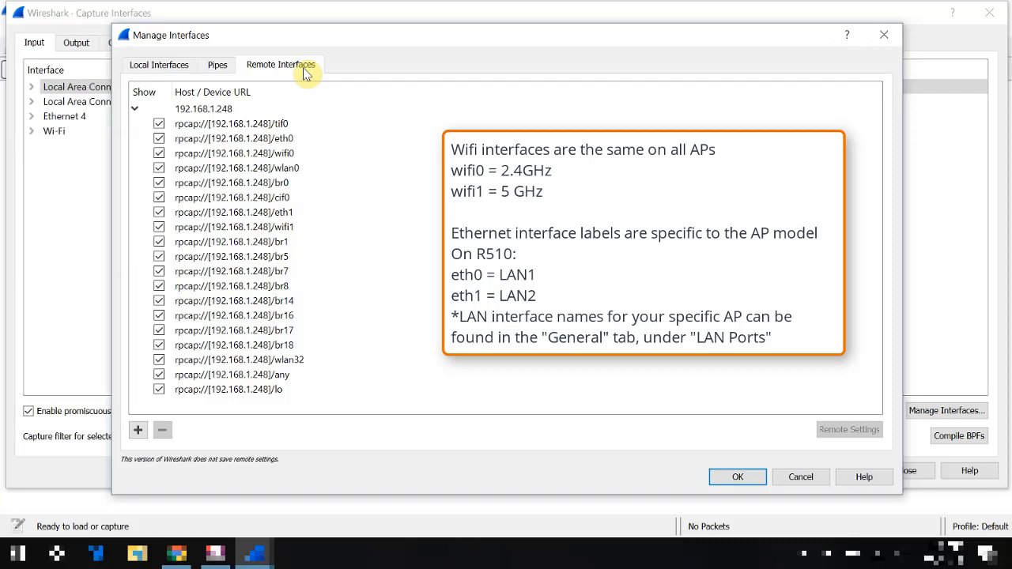
left_click(738, 477)
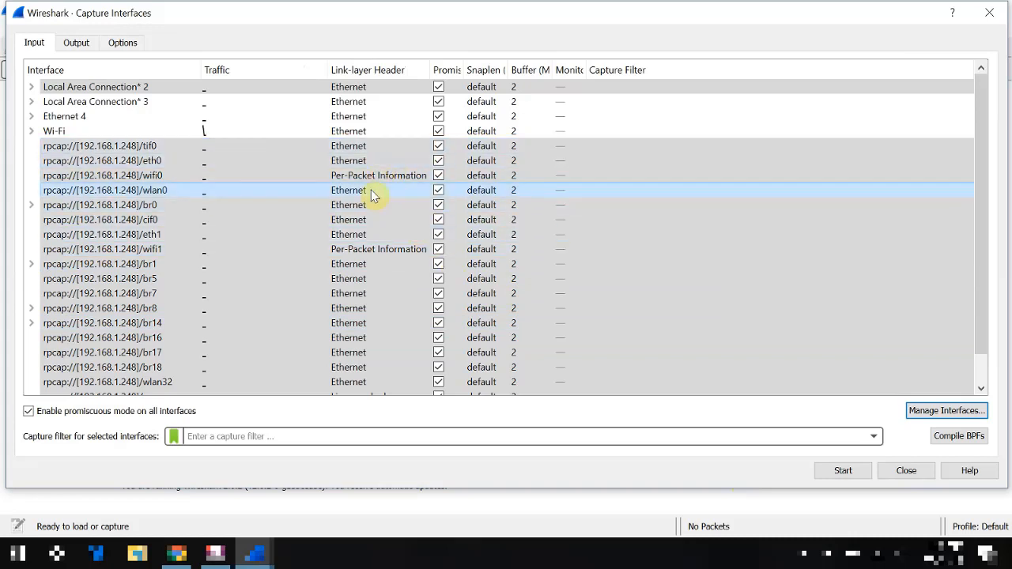
- Run a live capture on the rpcap://[192.168.1.248]/wifi1 interface, and stop it after collecting packets
left_click(350, 251)
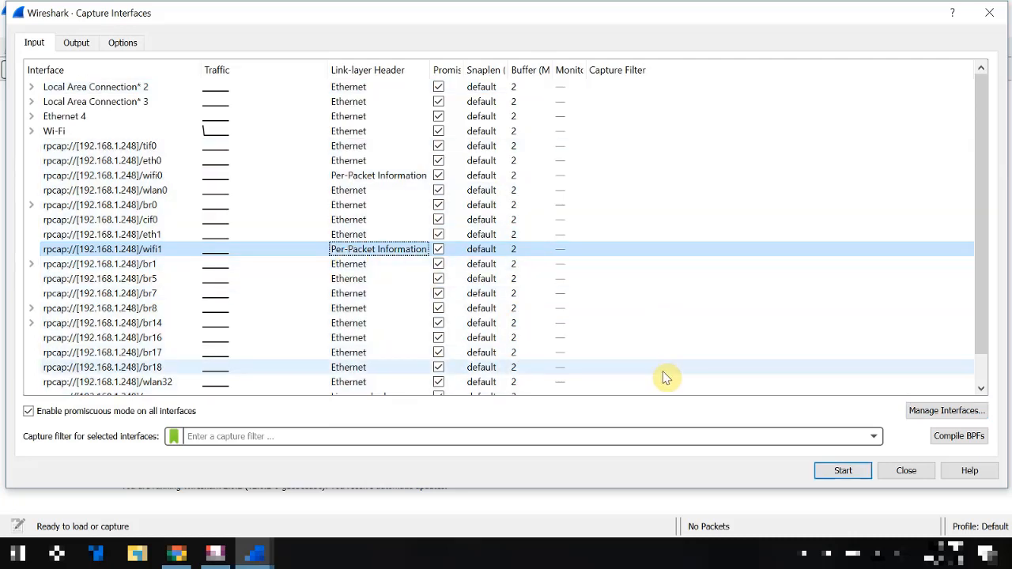
left_click(843, 471)
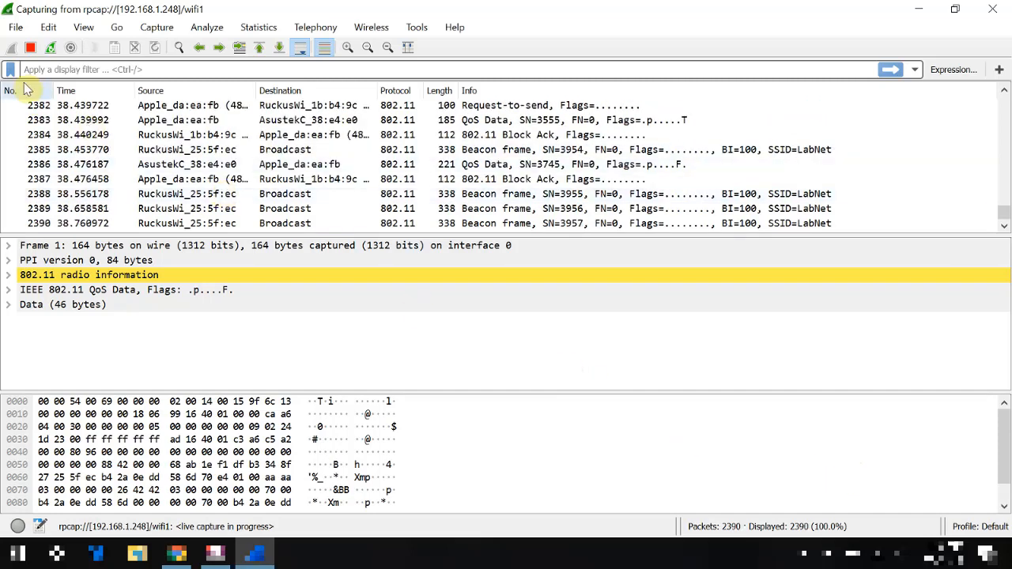
left_click(34, 48)
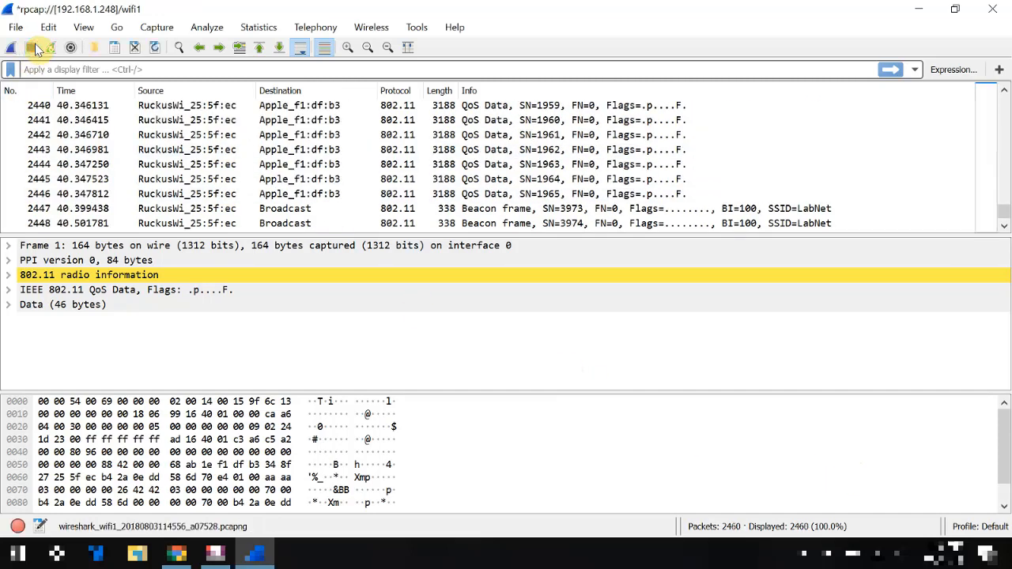
- Examine the 802.11 radio information of packet 2442, including its channel, data rate and signal strength
left_click(84, 136)
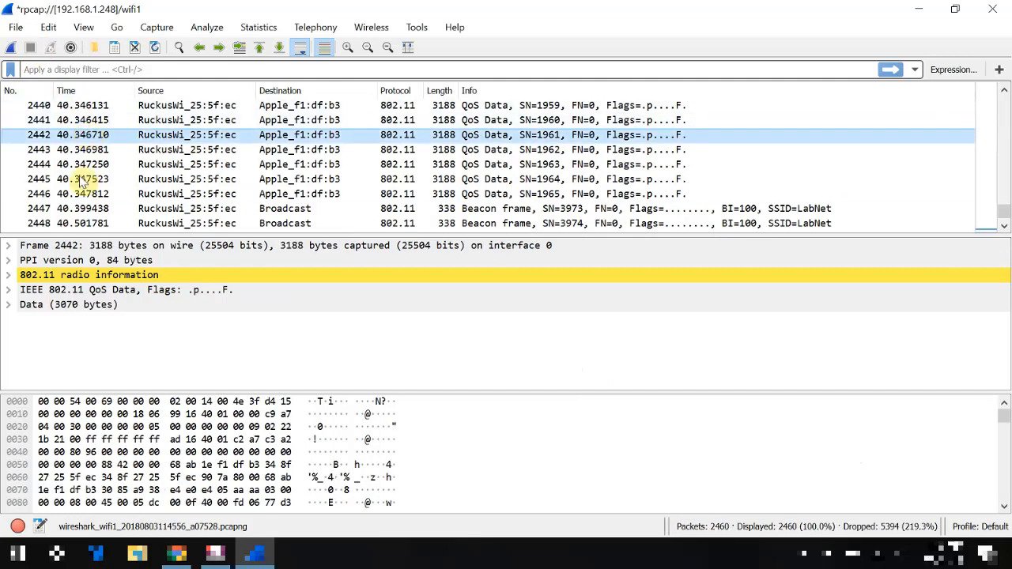
left_click(10, 276)
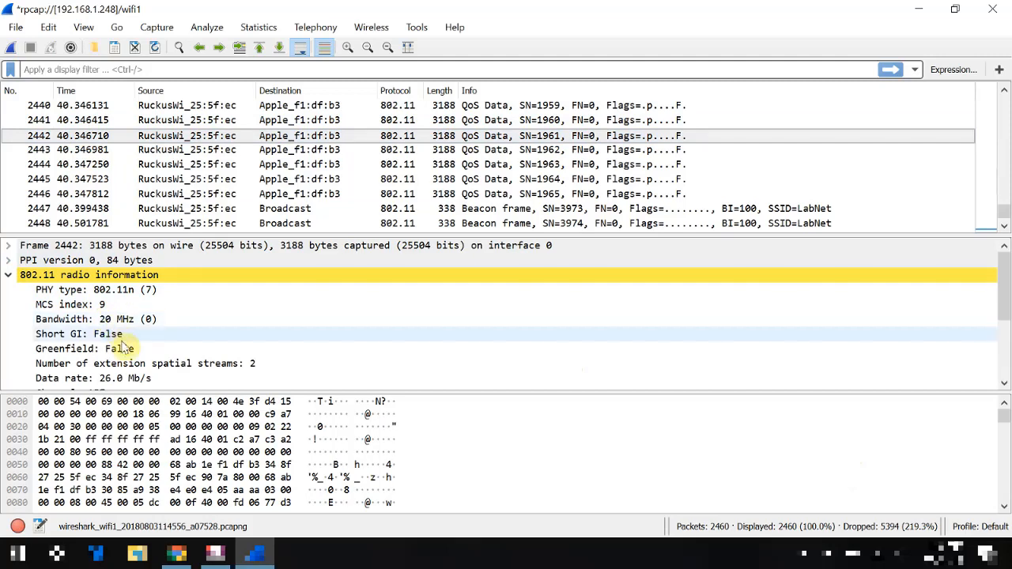
scroll(254, 333, "down", 3)
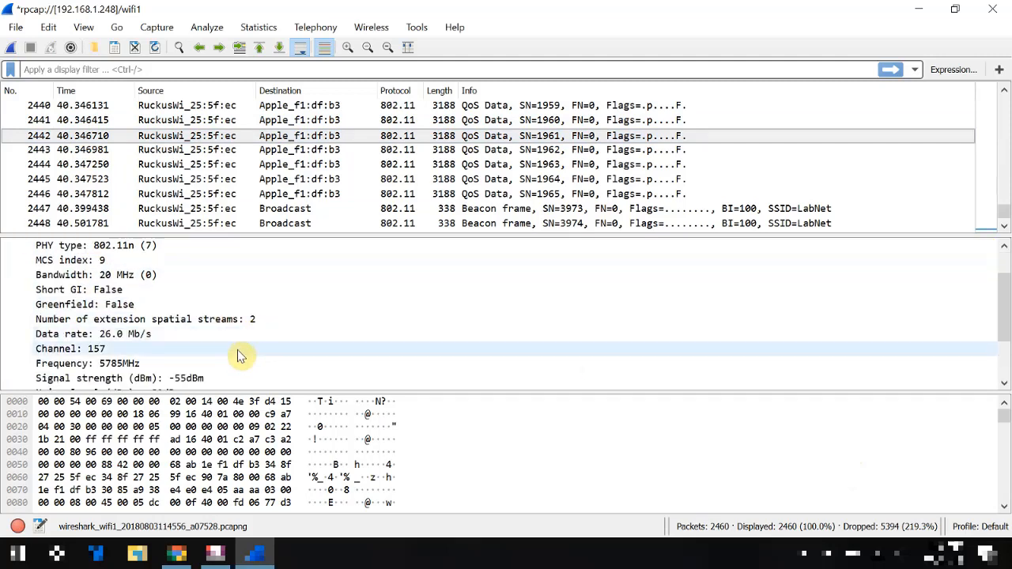
left_click(240, 356)
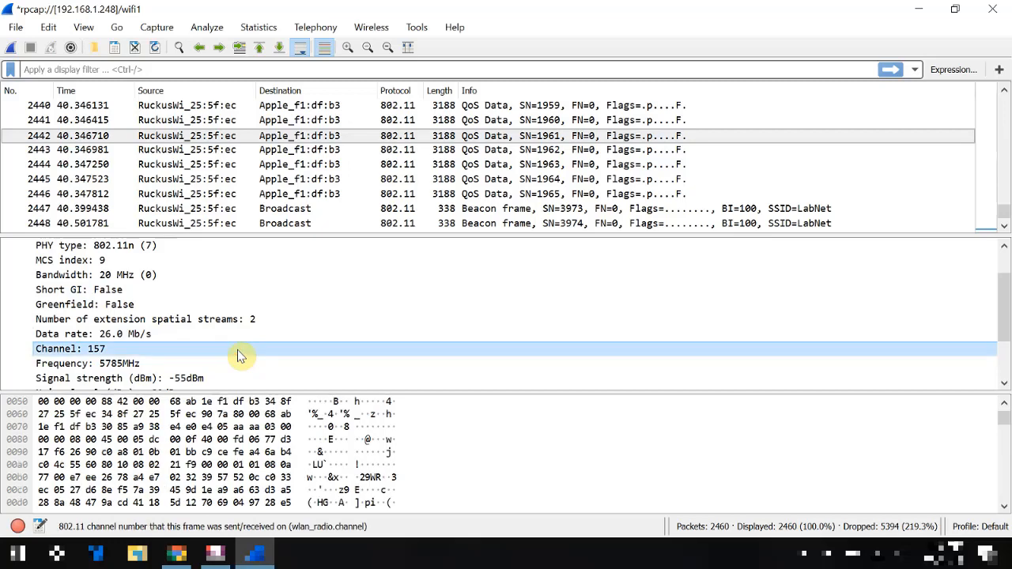
scroll(240, 356, "down", 3)
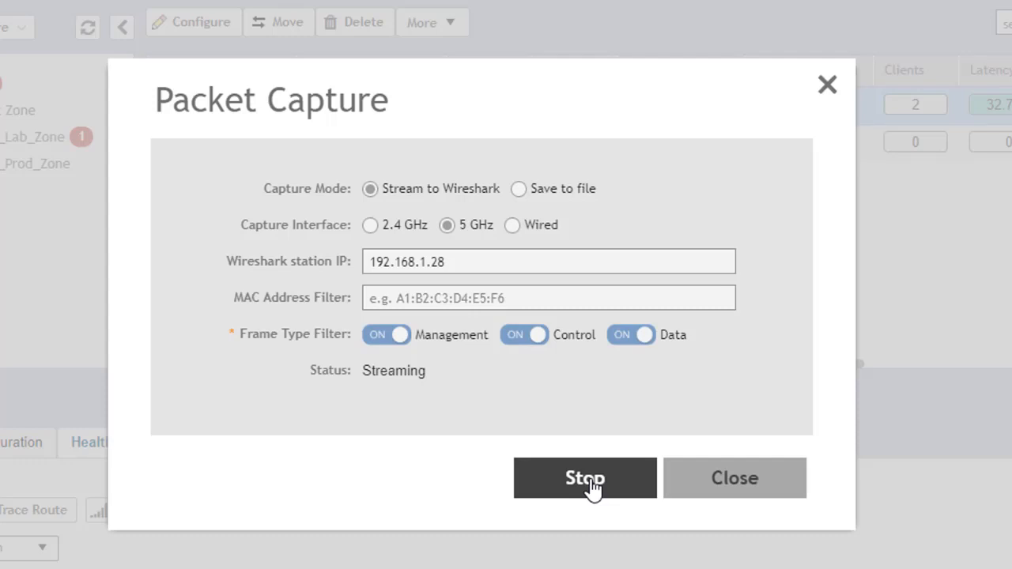
- Switch back to SmartZone and stop the packet capture stream to Wireshark
left_click(593, 484)
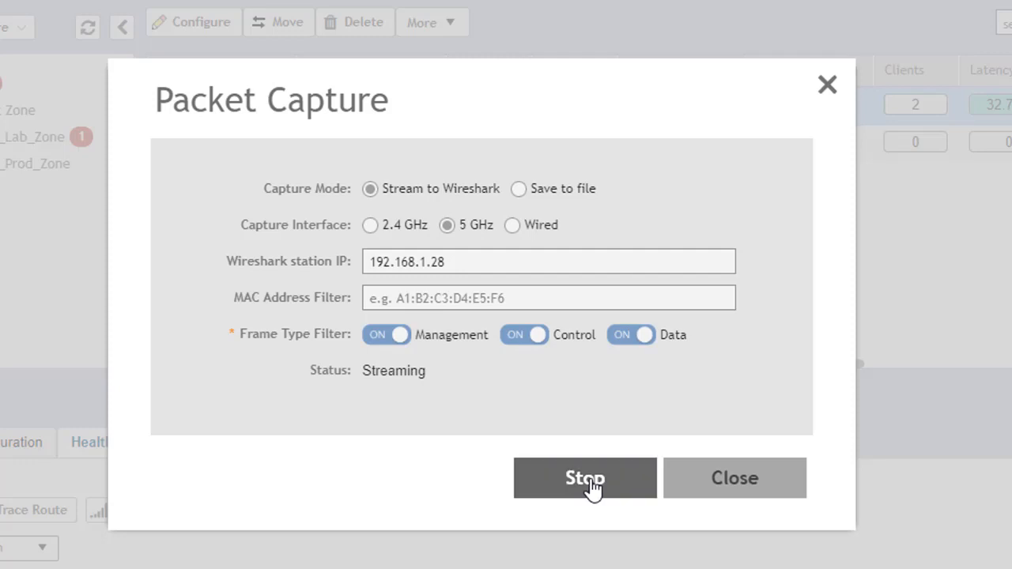